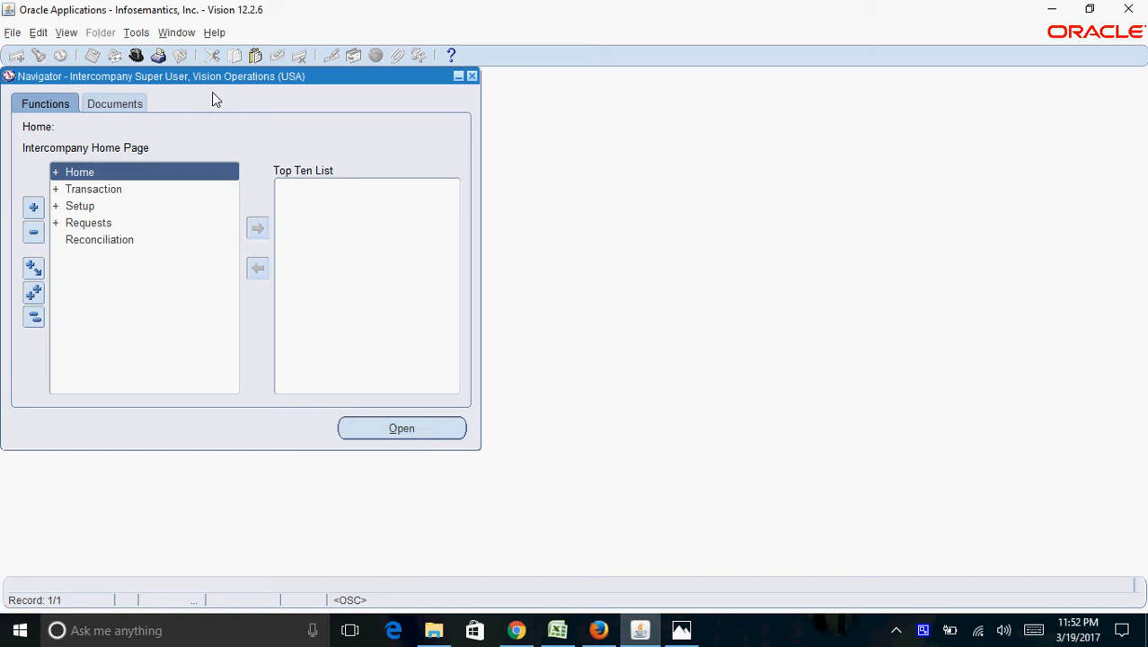
# Step: Open the intercompany Transaction Types setup and search for all transaction types with the % wildcard
pyautogui.doubleClick(108, 206)
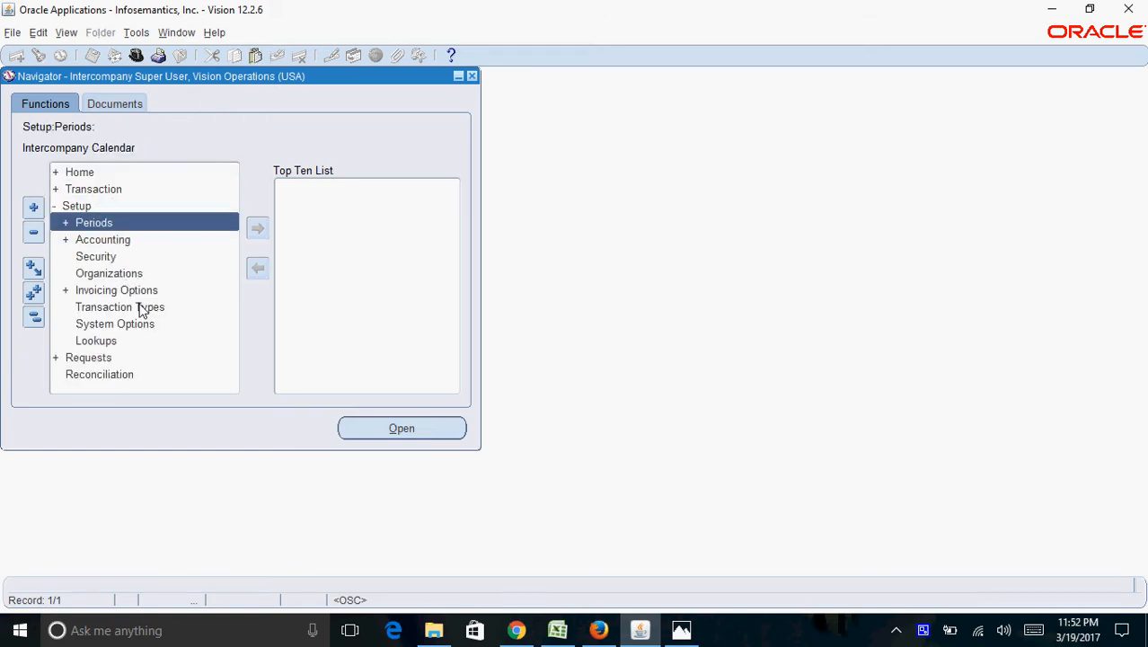
pyautogui.doubleClick(139, 307)
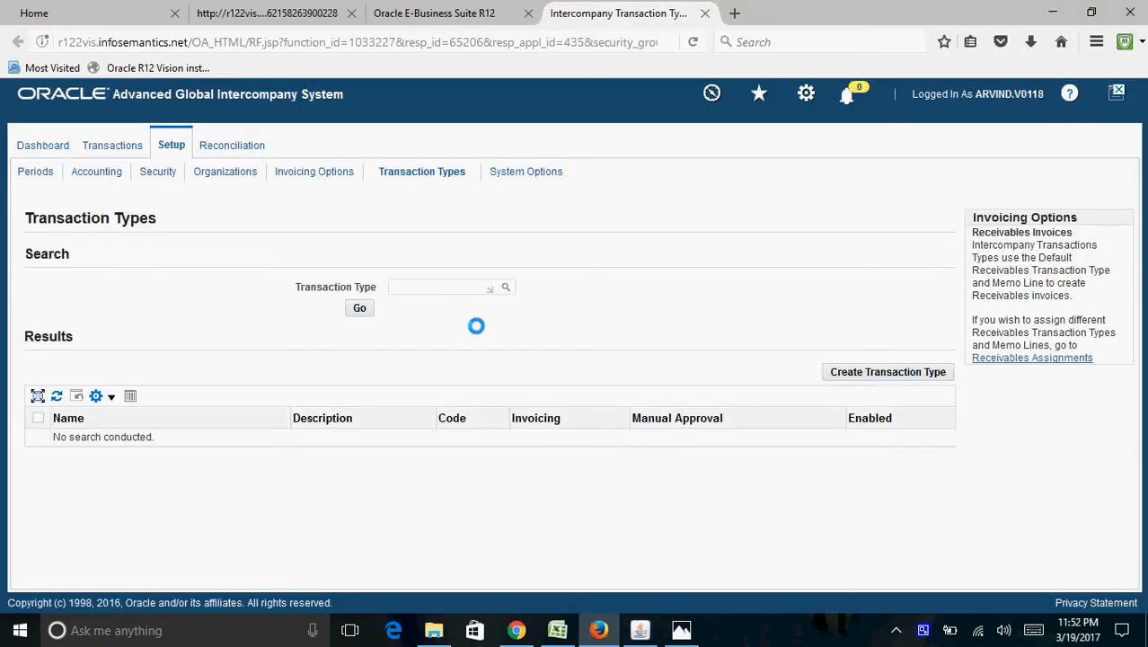
pyautogui.click(360, 309)
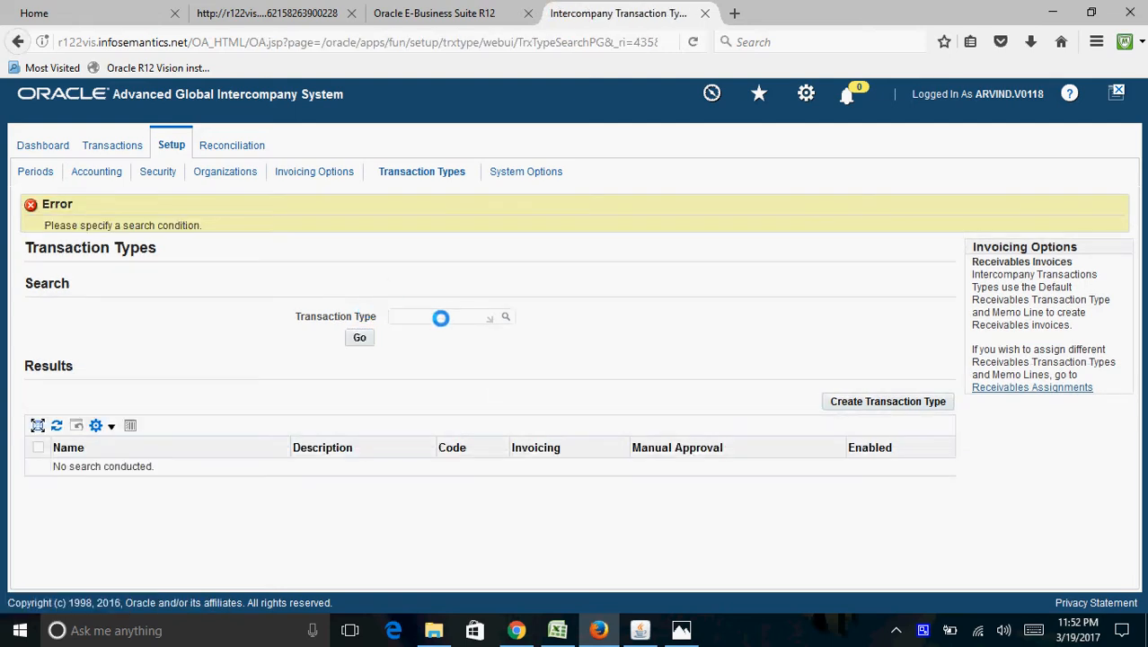
pyautogui.click(440, 318)
pyautogui.write('%')
pyautogui.click(359, 337)
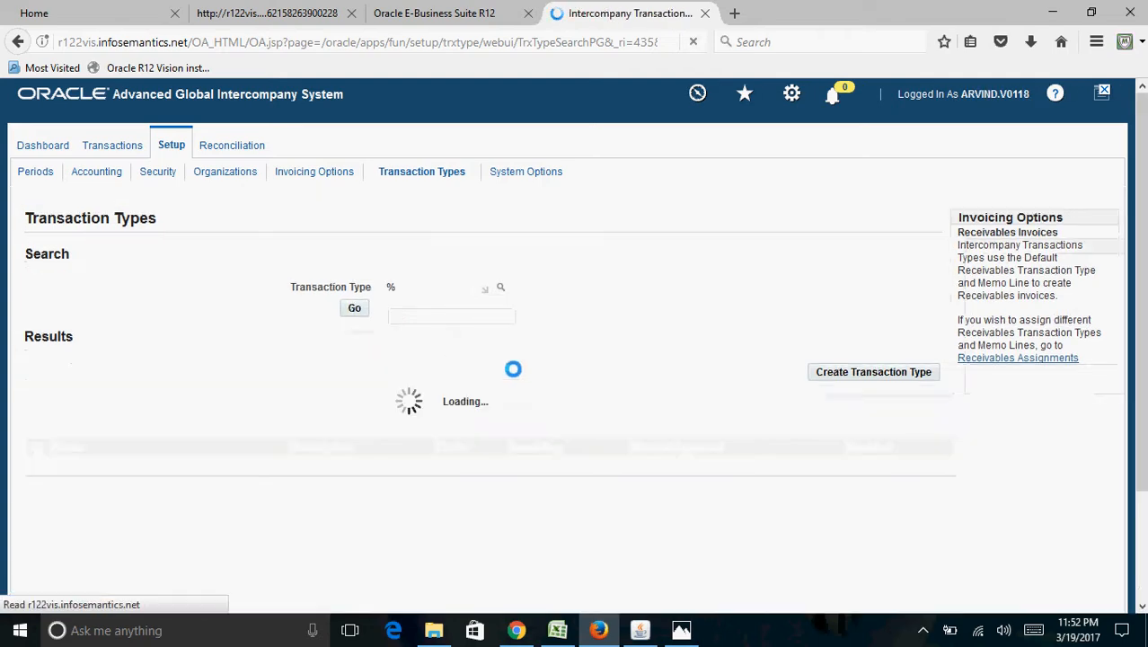
pyautogui.moveTo(1142, 299); pyautogui.dragTo(1142, 368)
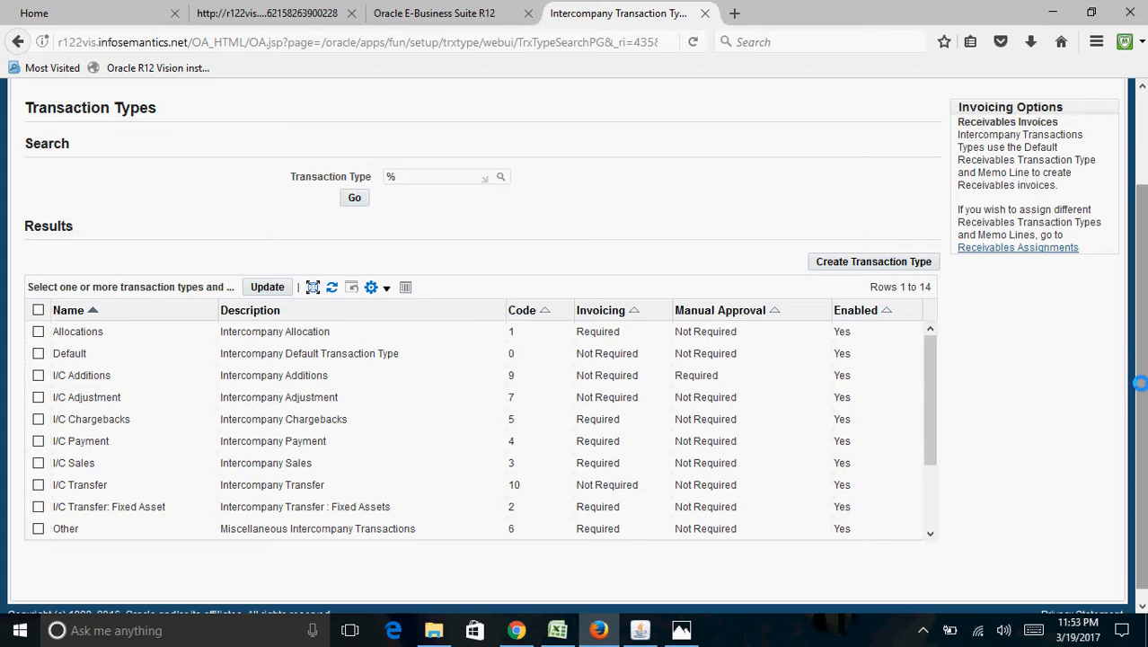
pyautogui.moveTo(1139, 384); pyautogui.dragTo(1135, 280)
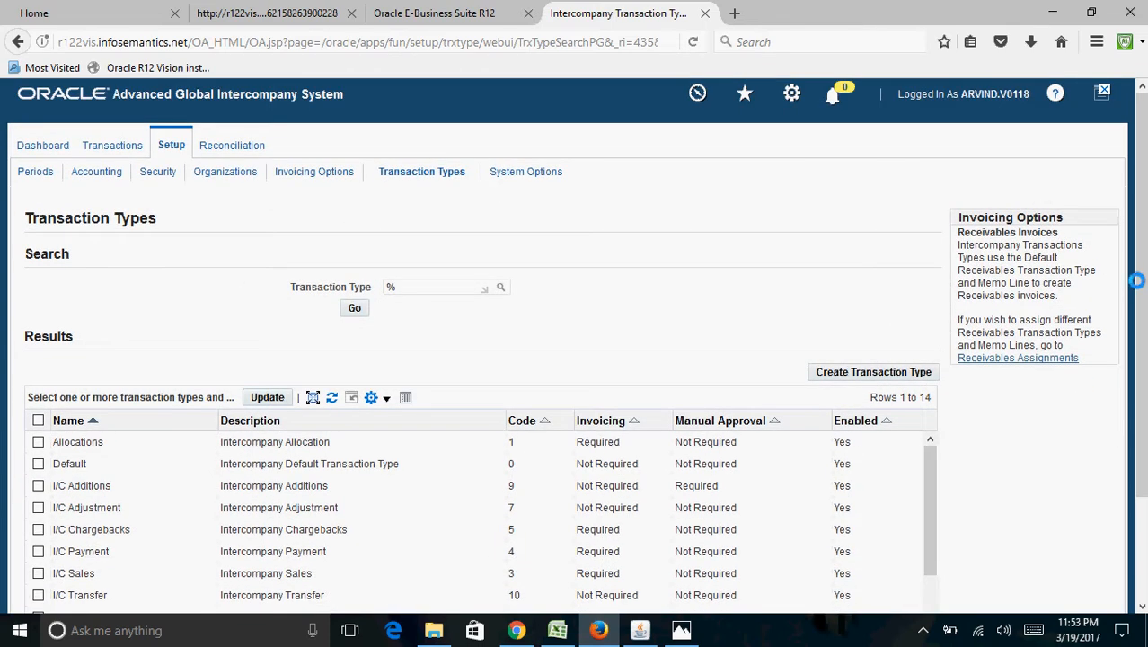
# Step: Start a new transaction type and name it I/C Subledger Invoice
pyautogui.click(910, 371)
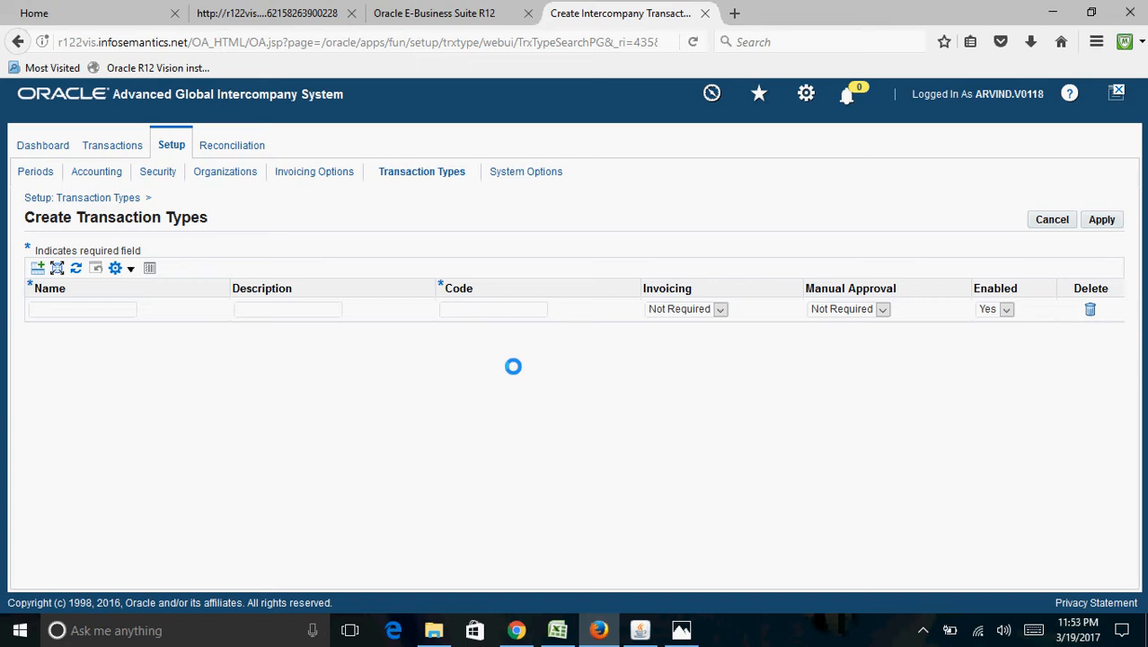
pyautogui.click(104, 311)
pyautogui.write('I')
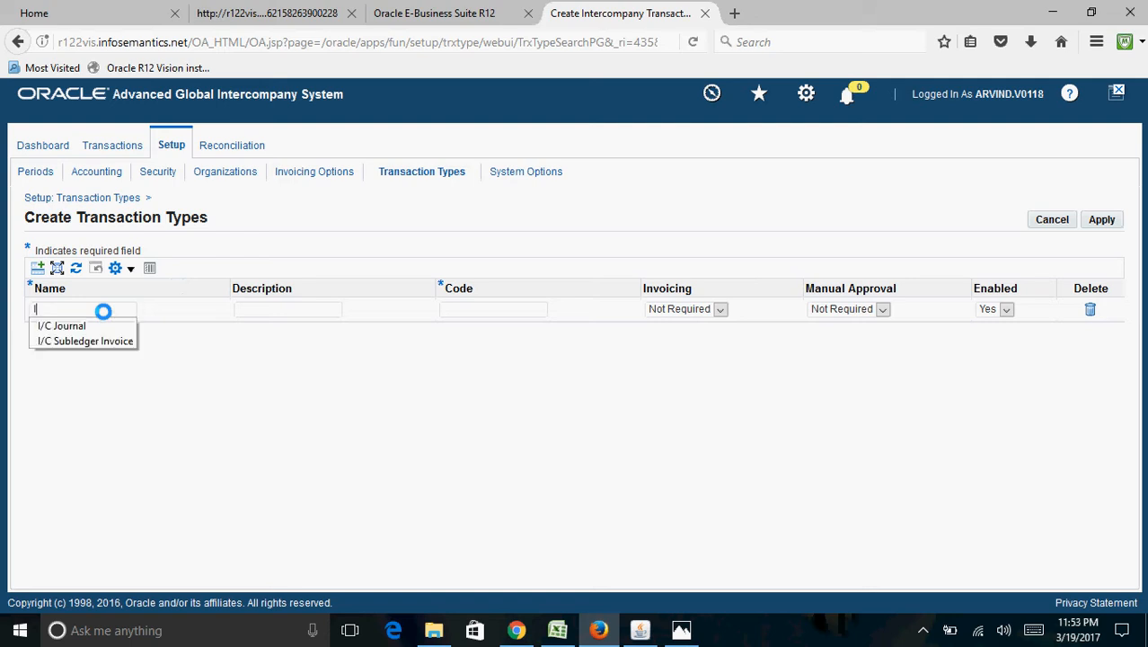
pyautogui.write('/C Sub')
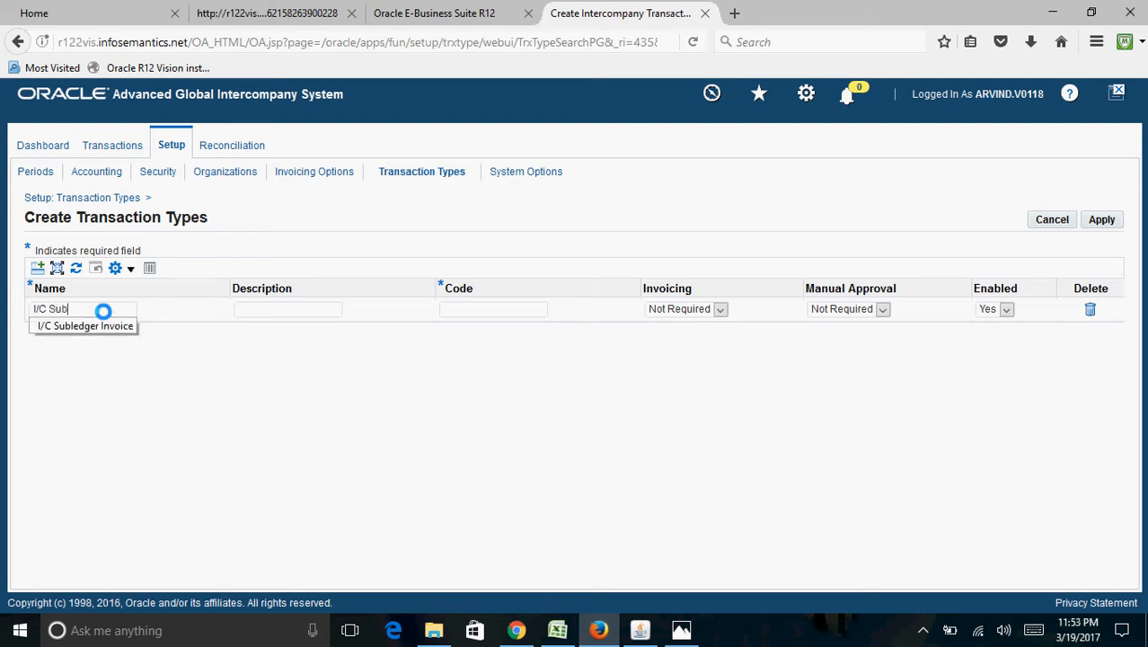
pyautogui.write('ledger Invoice')
pyautogui.press('Tab')
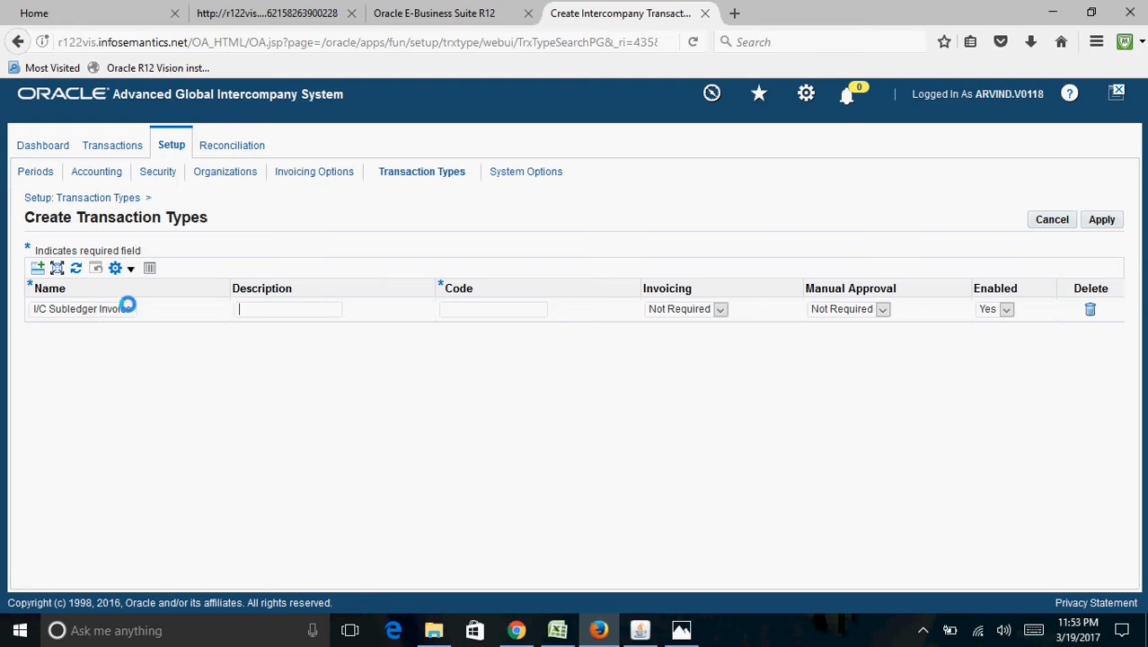
# Step: Copy the transaction type's name into its description and enter I/C Sub Inv as the code
pyautogui.moveTo(135, 308); pyautogui.dragTo(30, 308)
pyautogui.hotkey('ctrl', 'c')
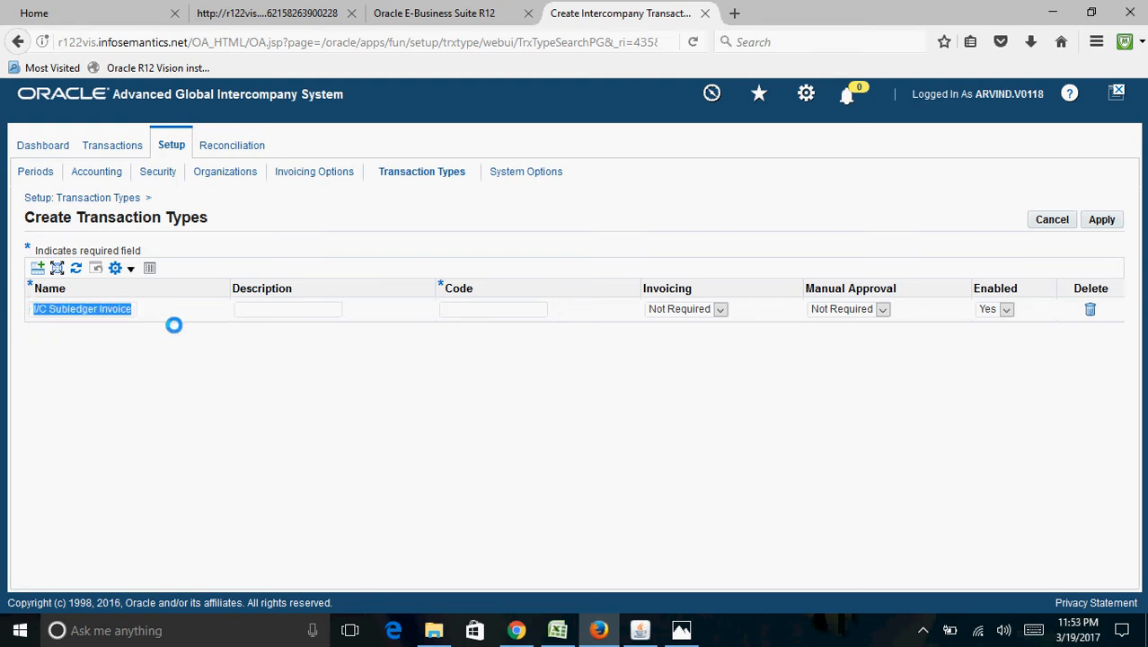
pyautogui.click(252, 309)
pyautogui.hotkey('ctrl', 'v')
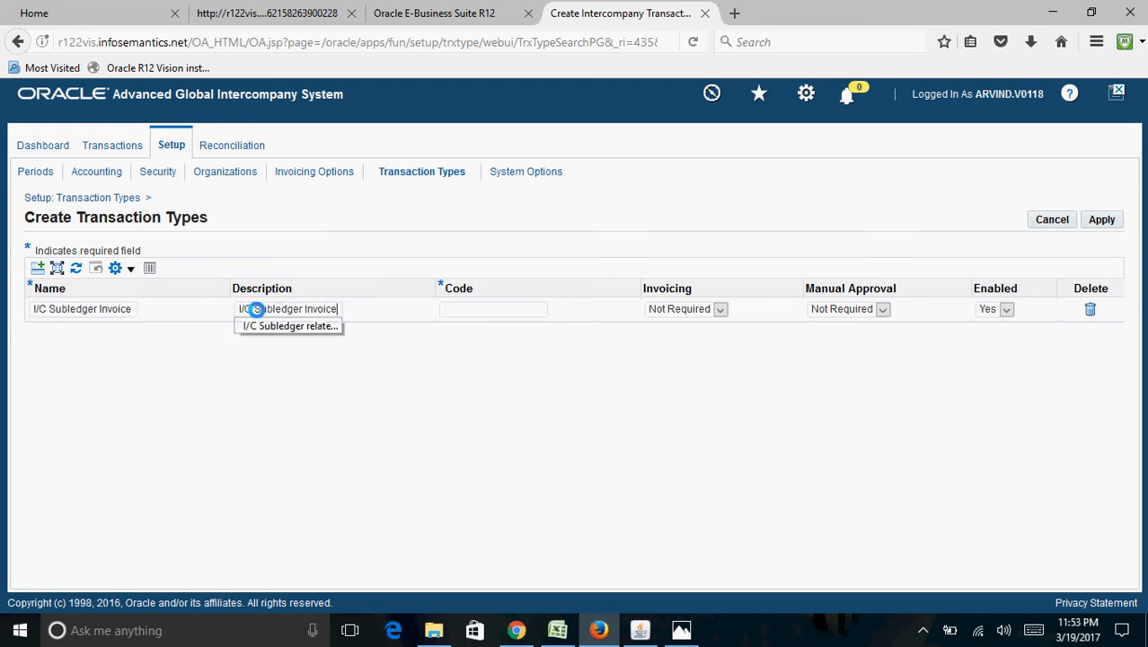
pyautogui.click(473, 311)
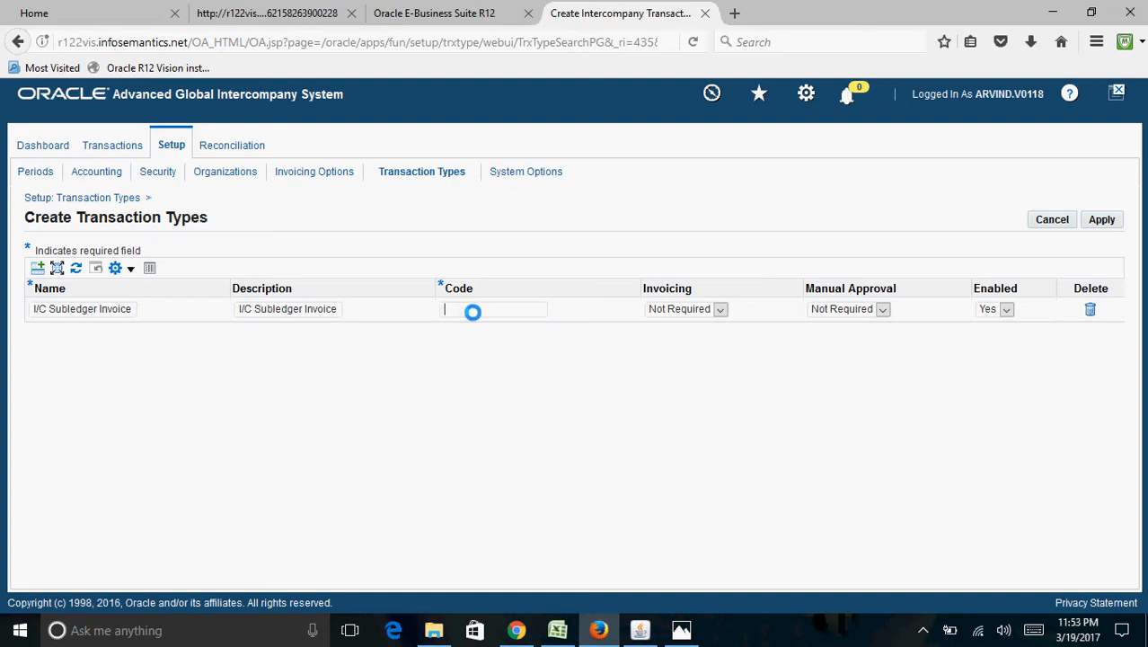
pyautogui.write('I/C ')
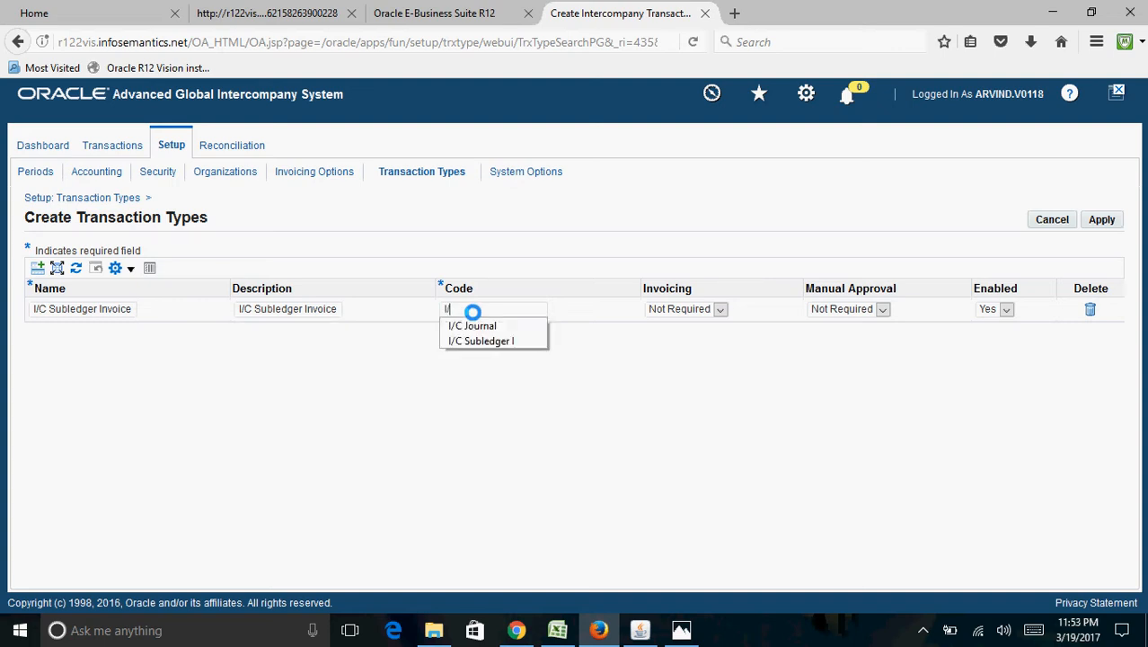
pyautogui.write('S')
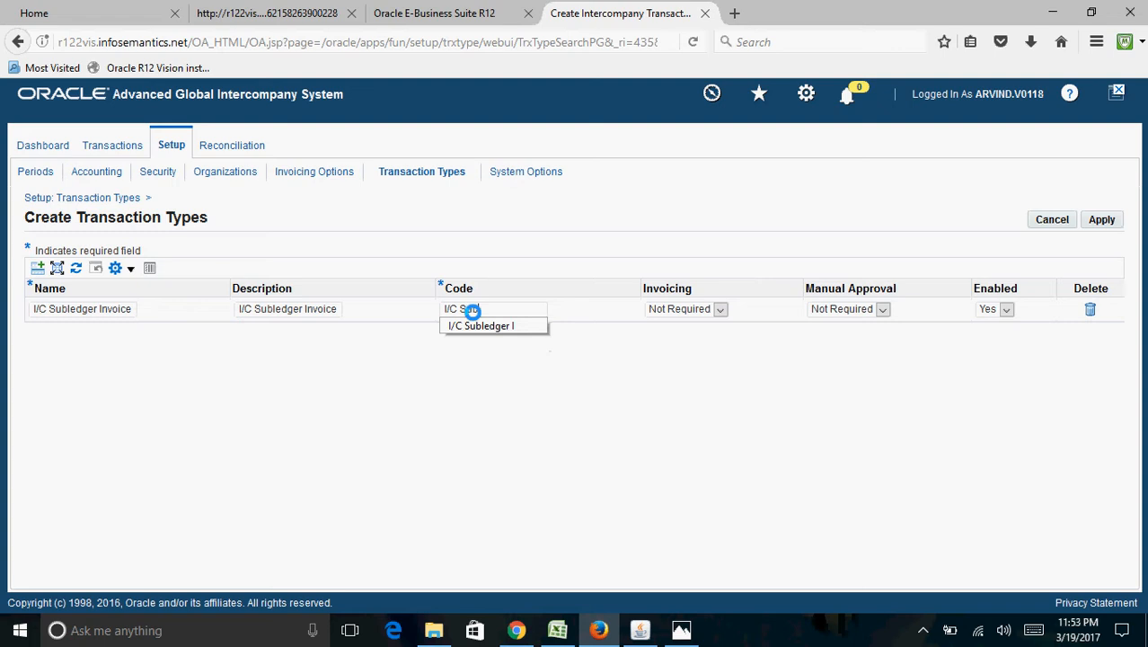
pyautogui.write('ub Inv')
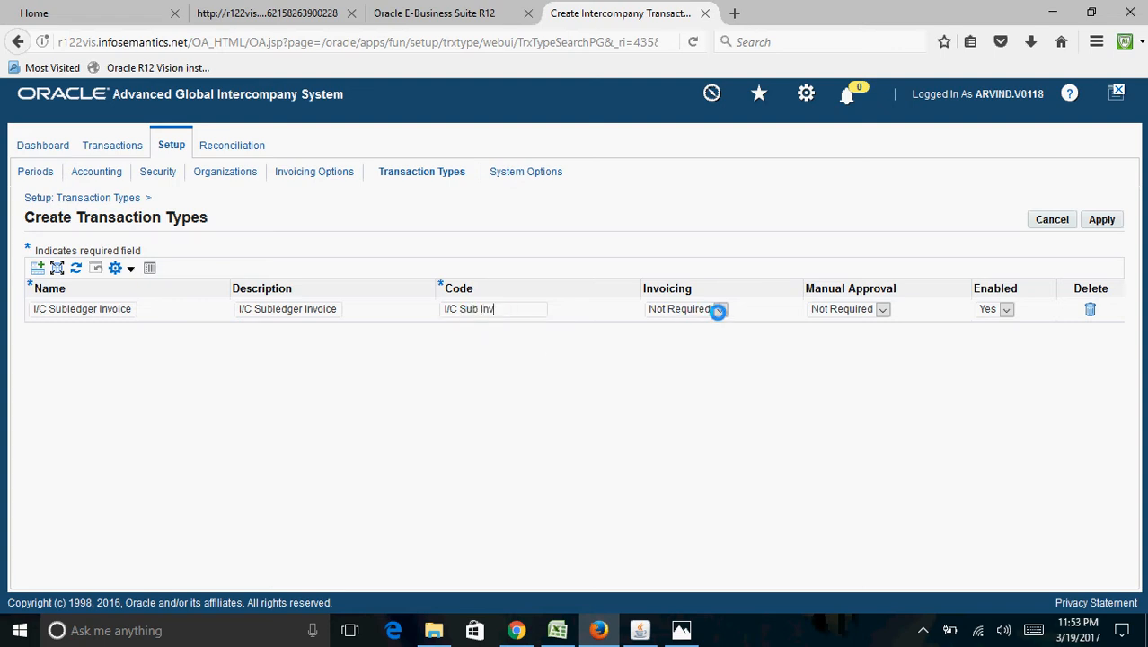
# Step: Set Invoicing to Required and Manual Approval to Not Required for I/C Subledger Invoice, and apply the new type
pyautogui.click(720, 309)
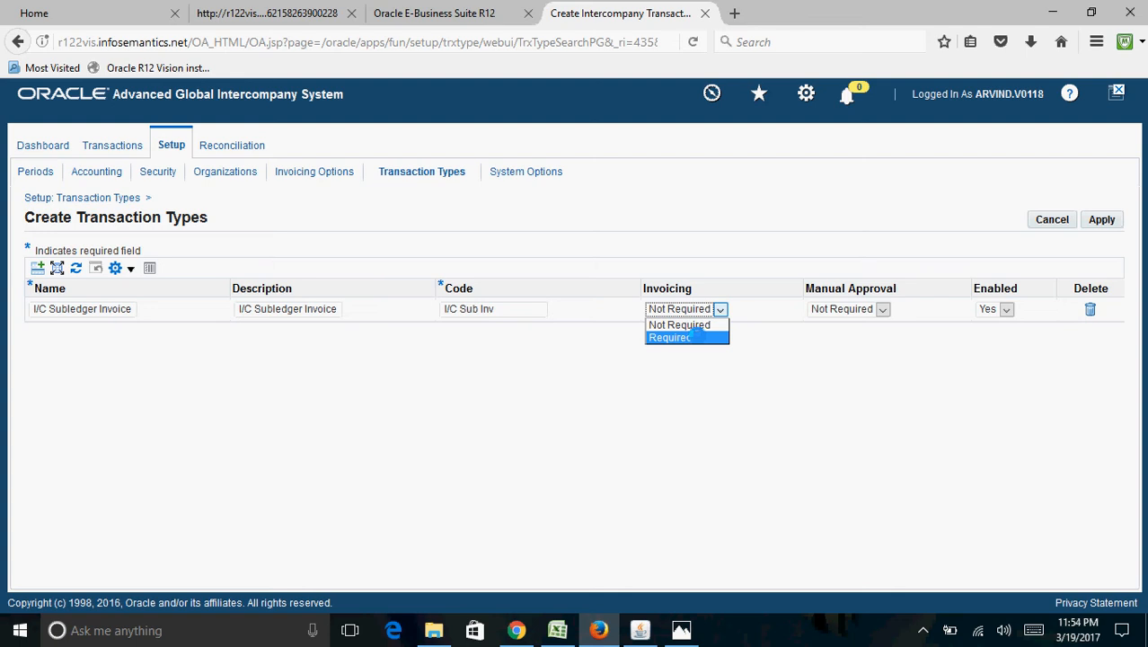
pyautogui.click(700, 336)
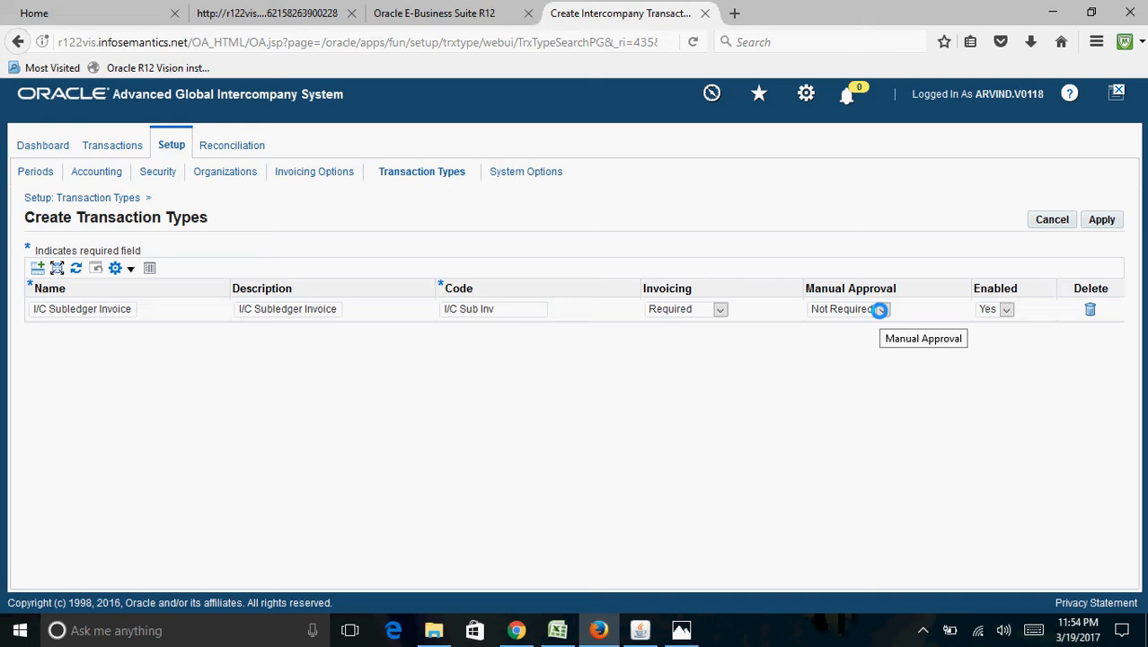
pyautogui.click(879, 310)
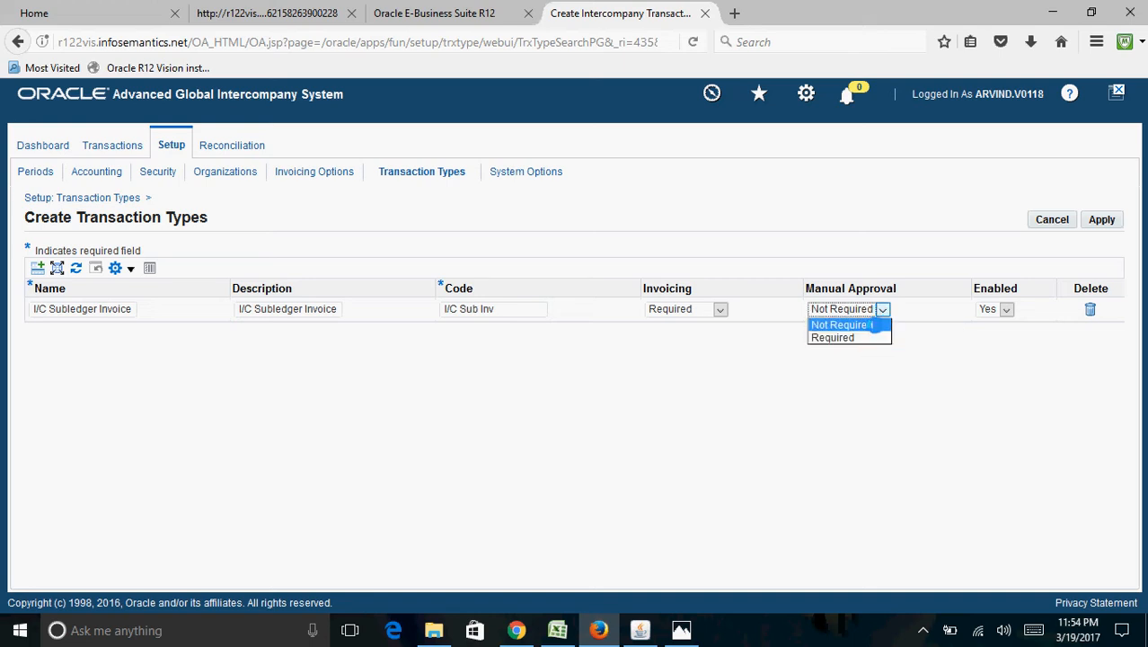
pyautogui.click(871, 324)
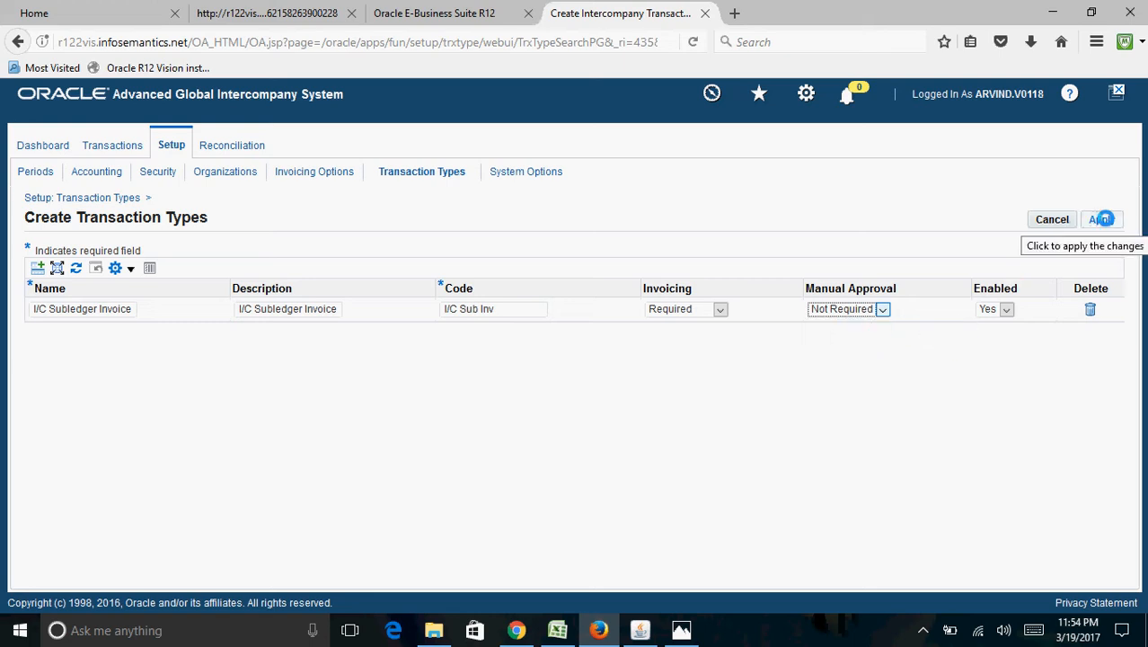
pyautogui.click(1105, 219)
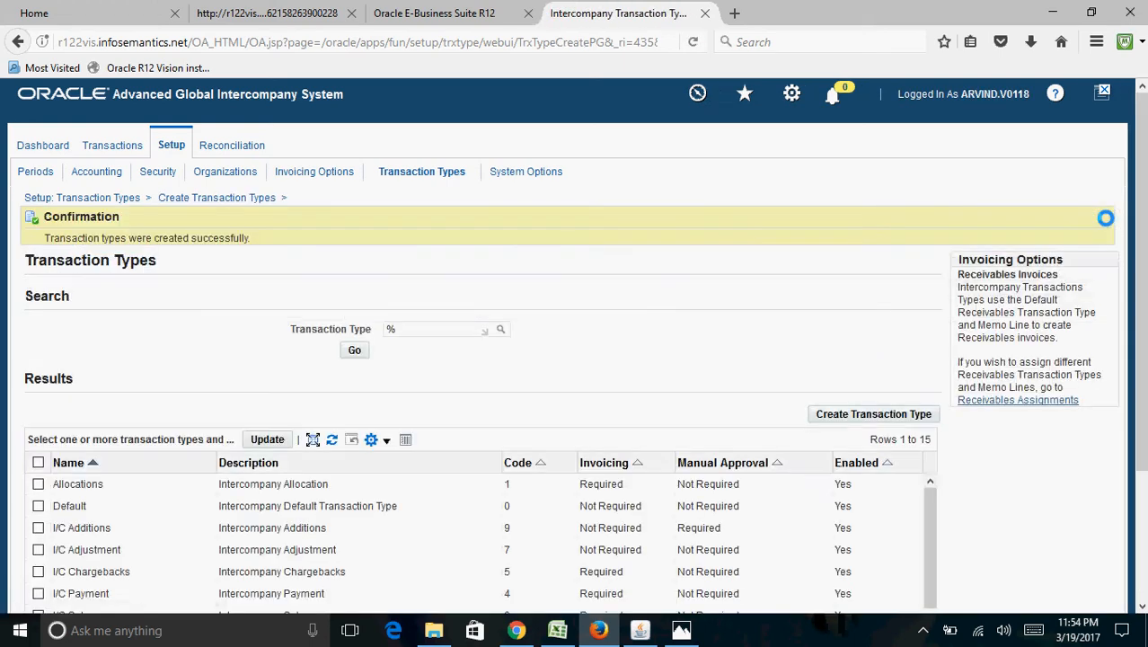
# Step: Start another transaction type with I/C Jrnl as its name, description and code
pyautogui.scroll(-3, 1142, 361)
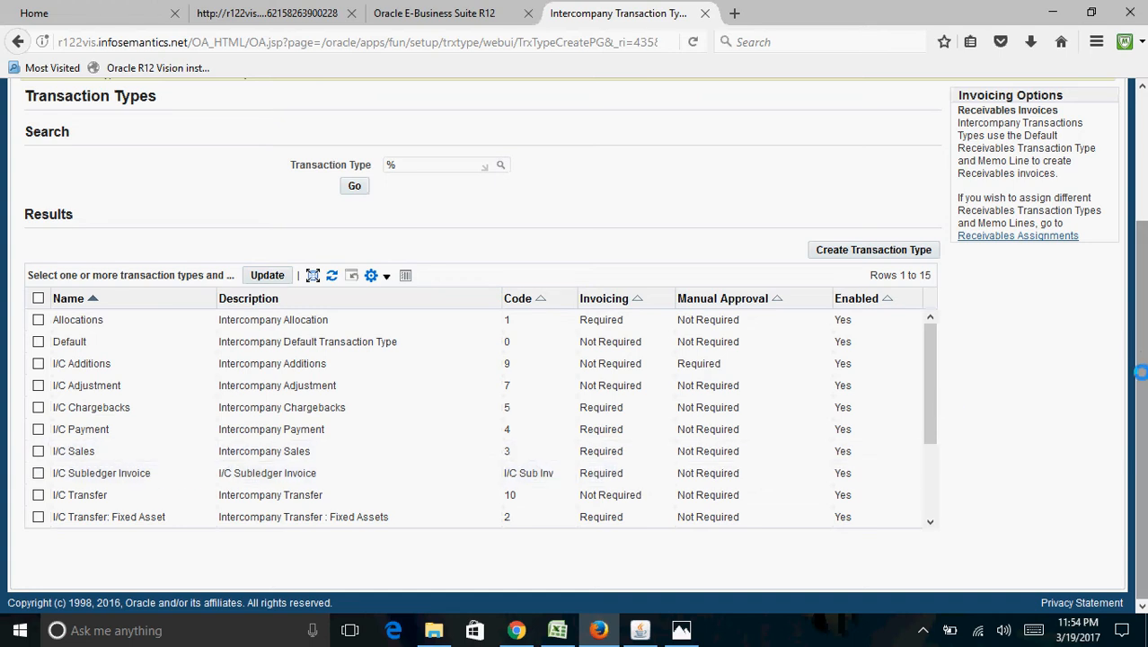
pyautogui.scroll(2, 1139, 371)
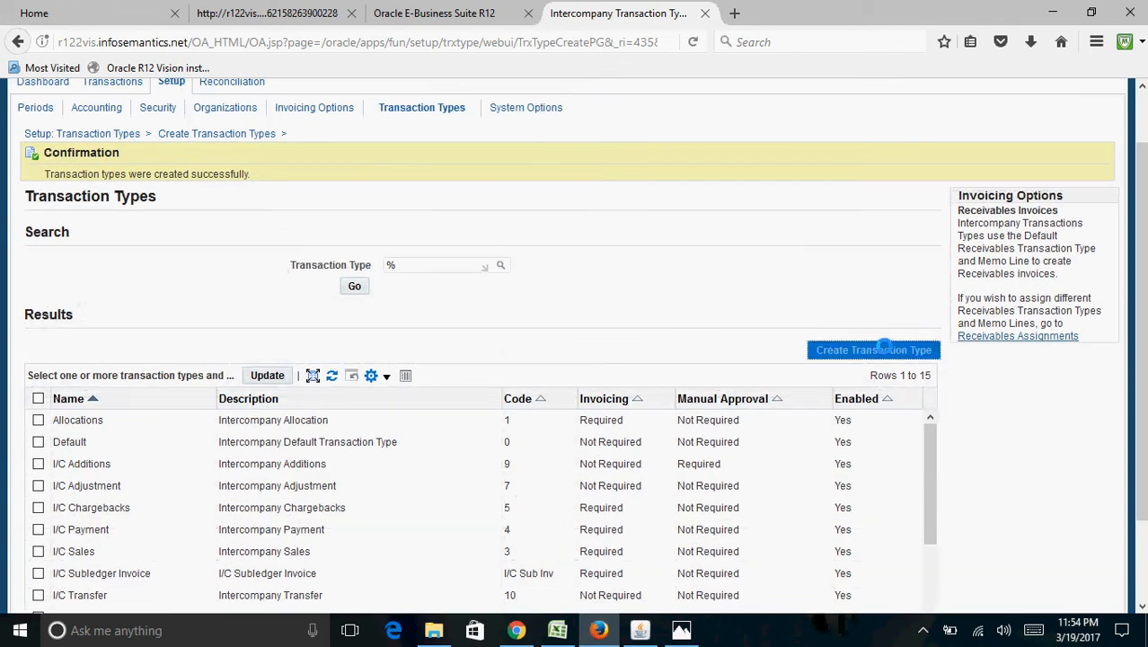
pyautogui.click(872, 349)
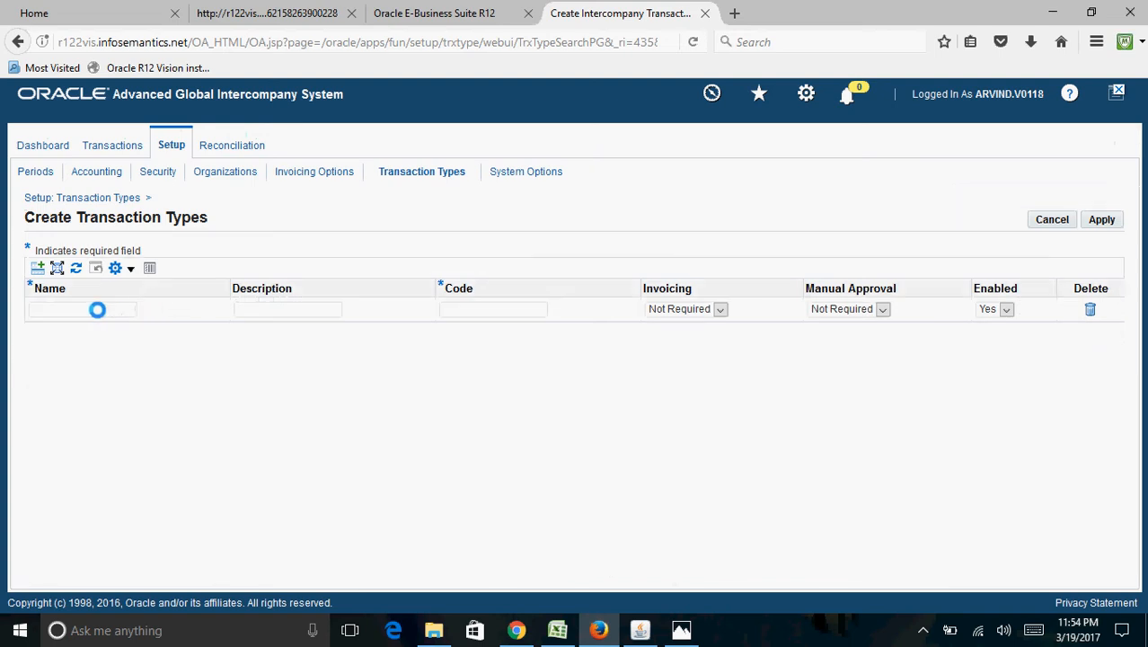
pyautogui.click(95, 309)
pyautogui.write('I')
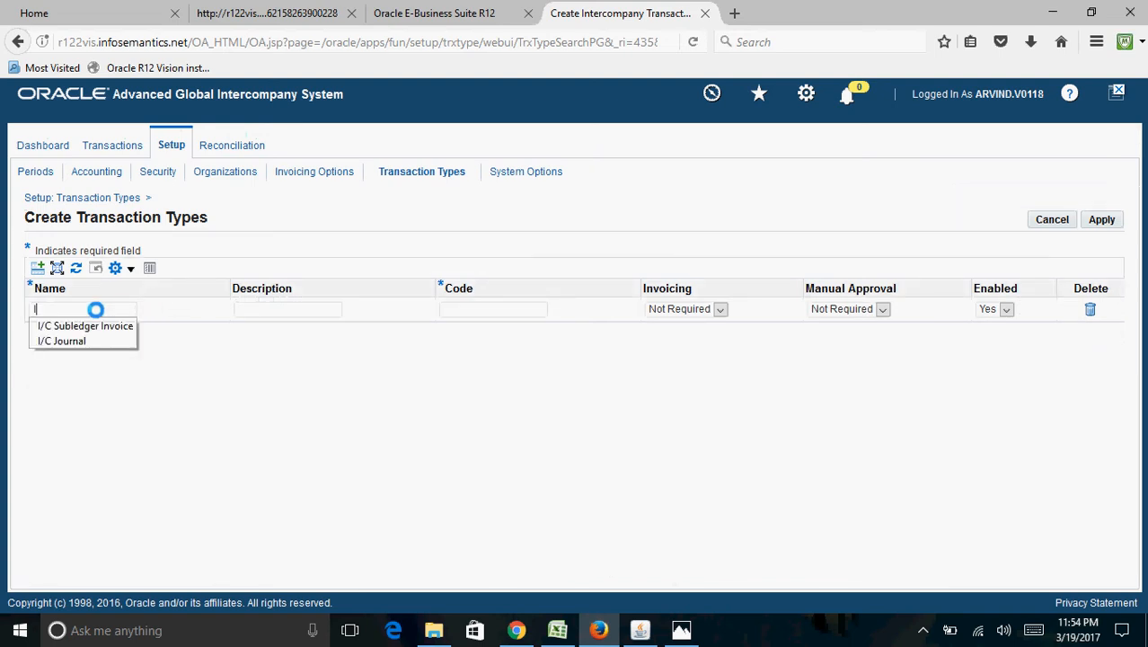
pyautogui.write('/C J')
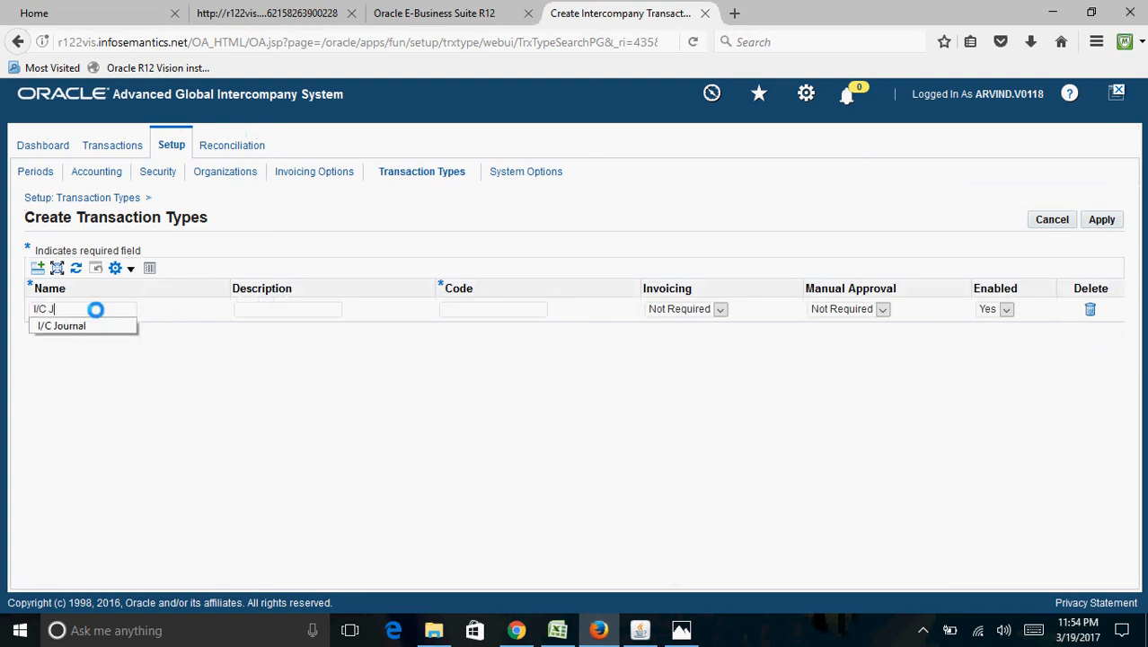
pyautogui.write('rnl')
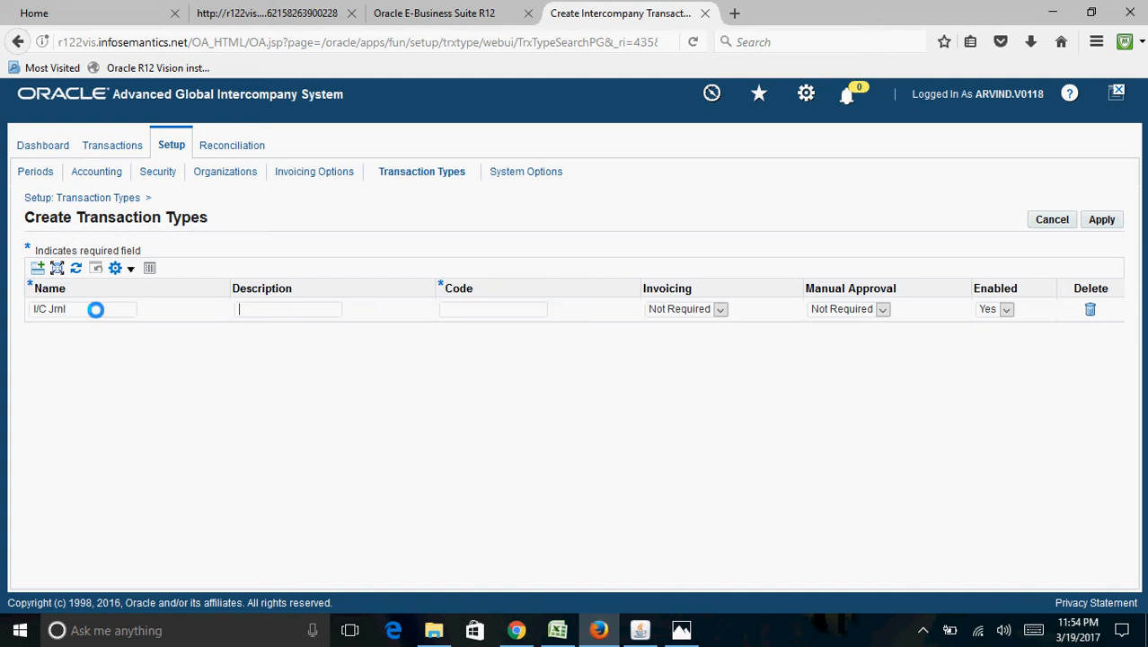
pyautogui.write('I/C Jrnl')
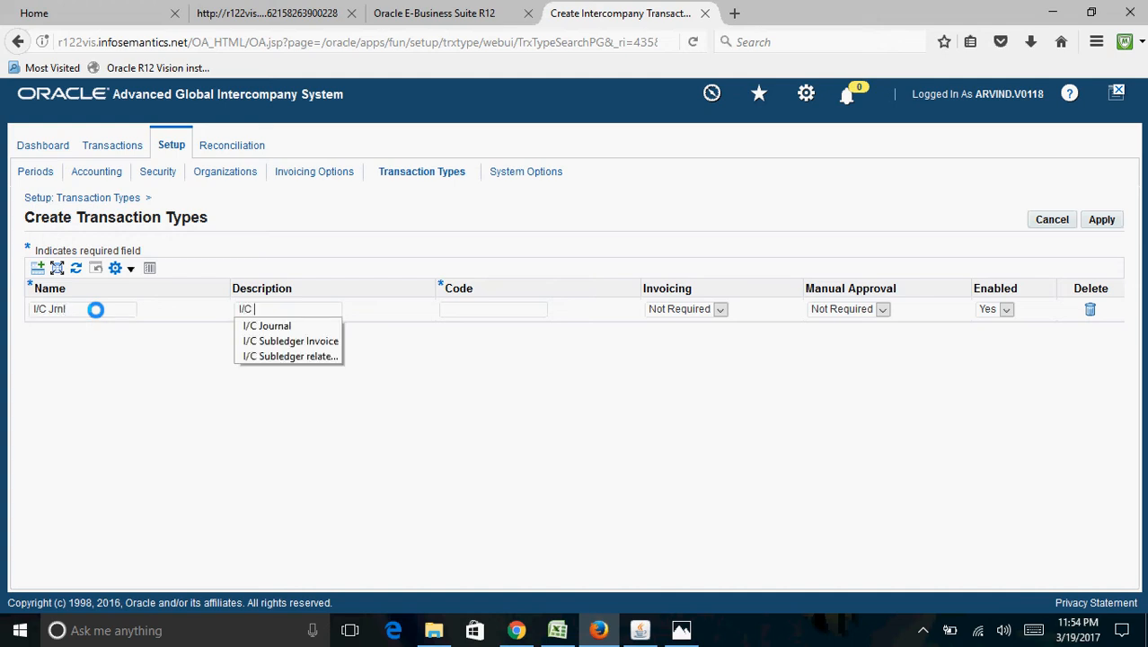
pyautogui.press('Tab')
pyautogui.write('I/C Jrnl')
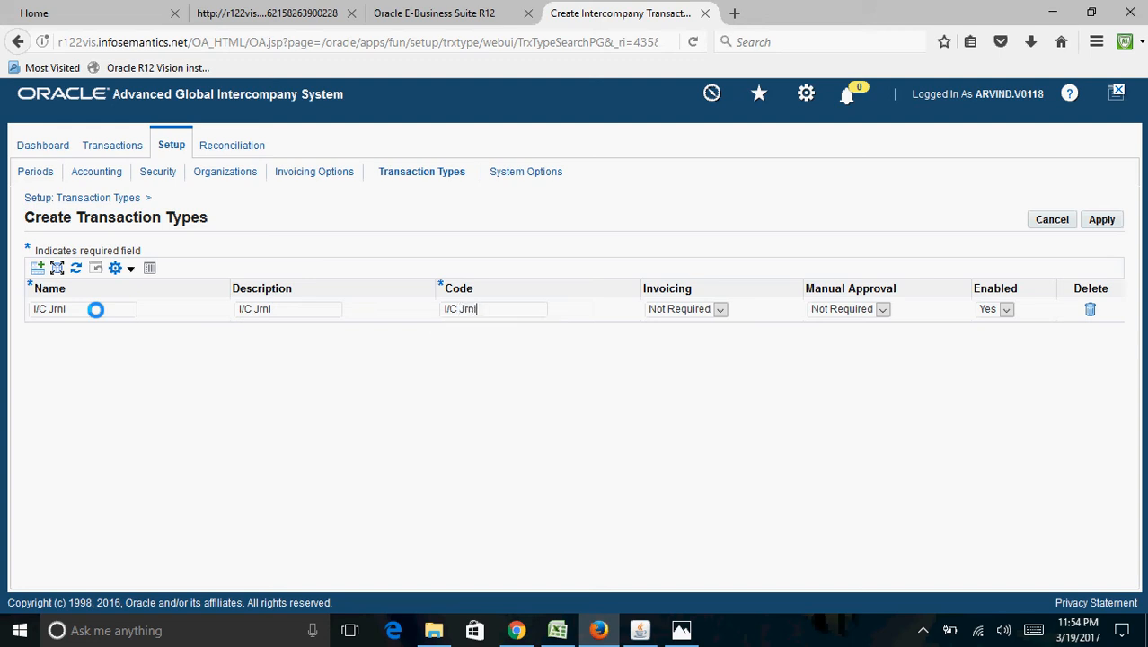
# Step: Choose Not Required for Manual Approval on the I/C Jrnl type and apply it
pyautogui.press('Tab')
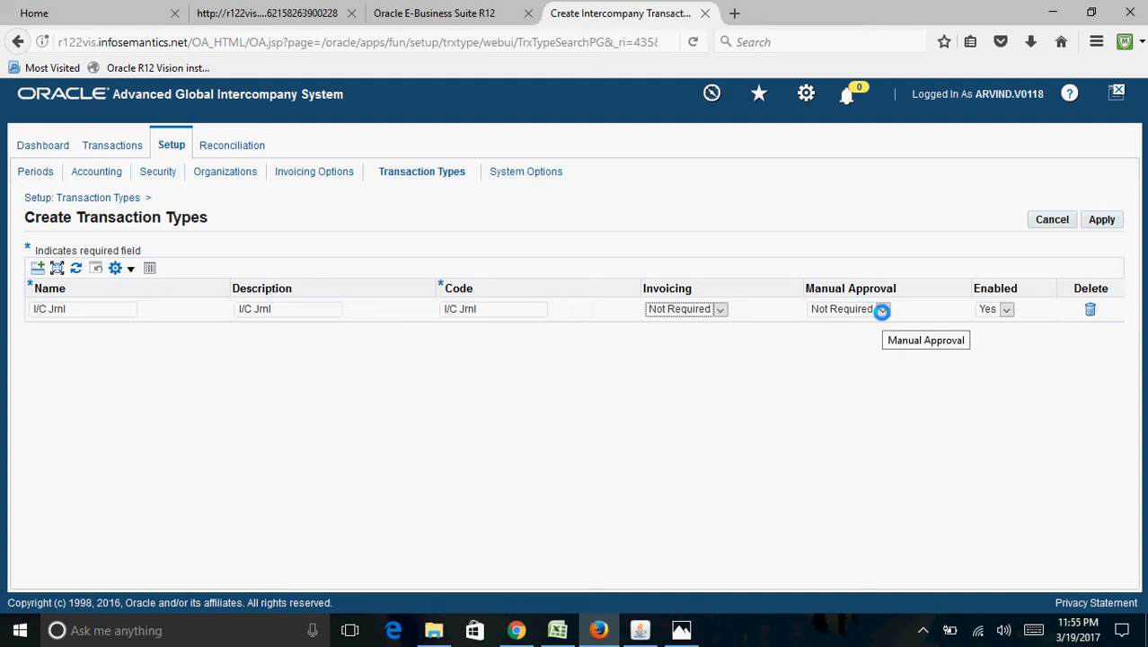
pyautogui.click(881, 310)
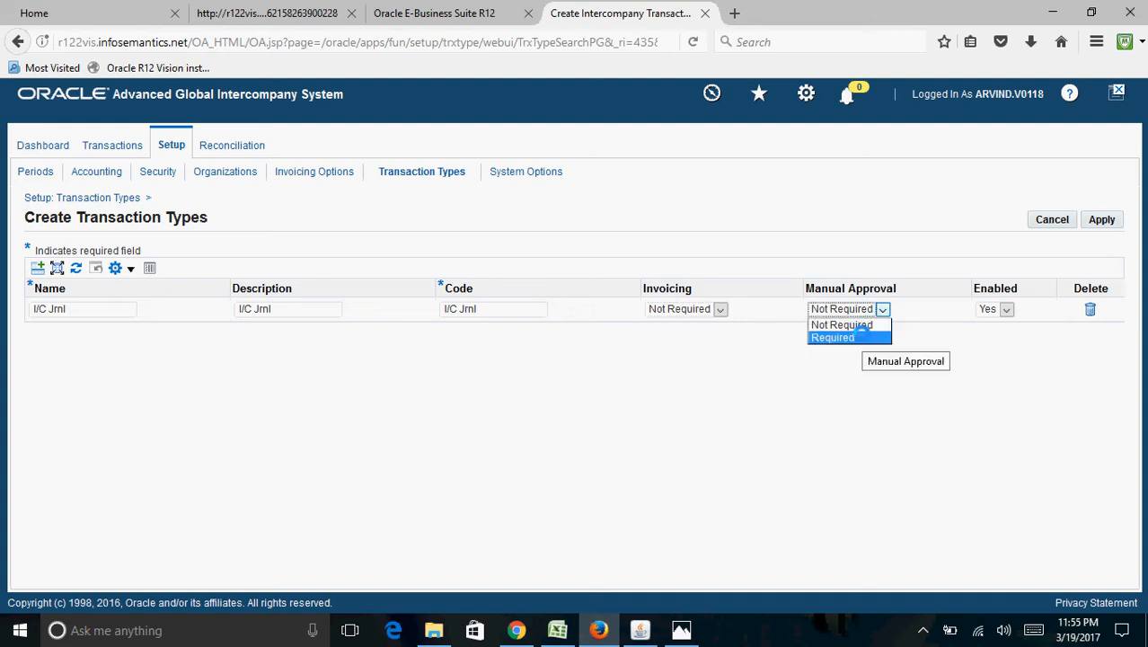
pyautogui.click(869, 325)
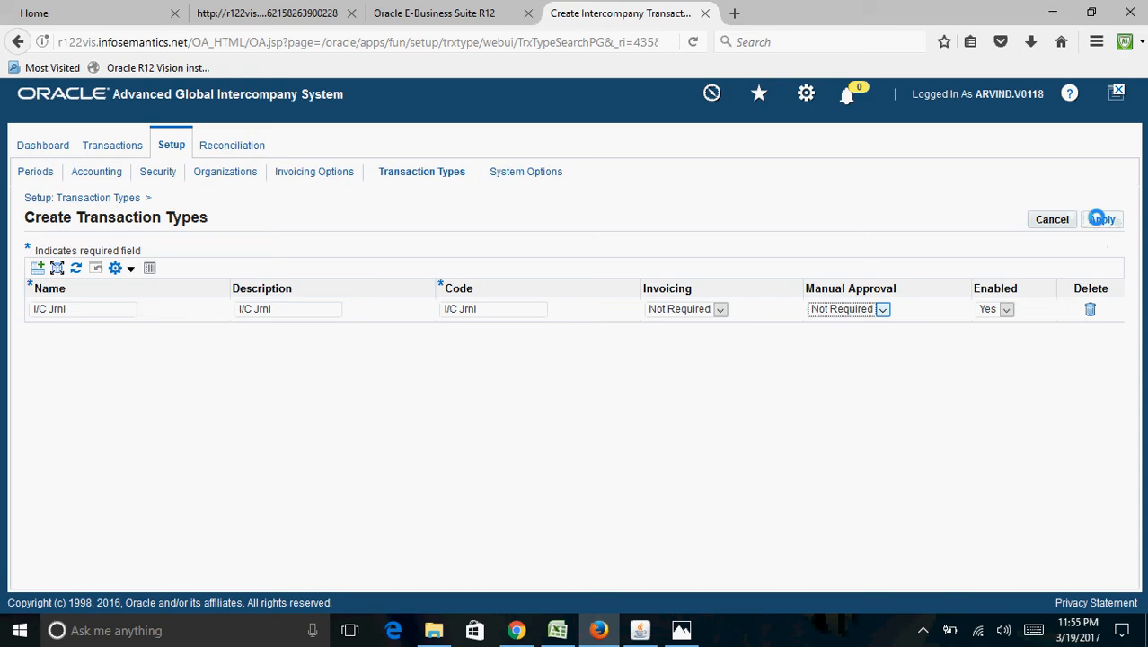
pyautogui.click(1098, 219)
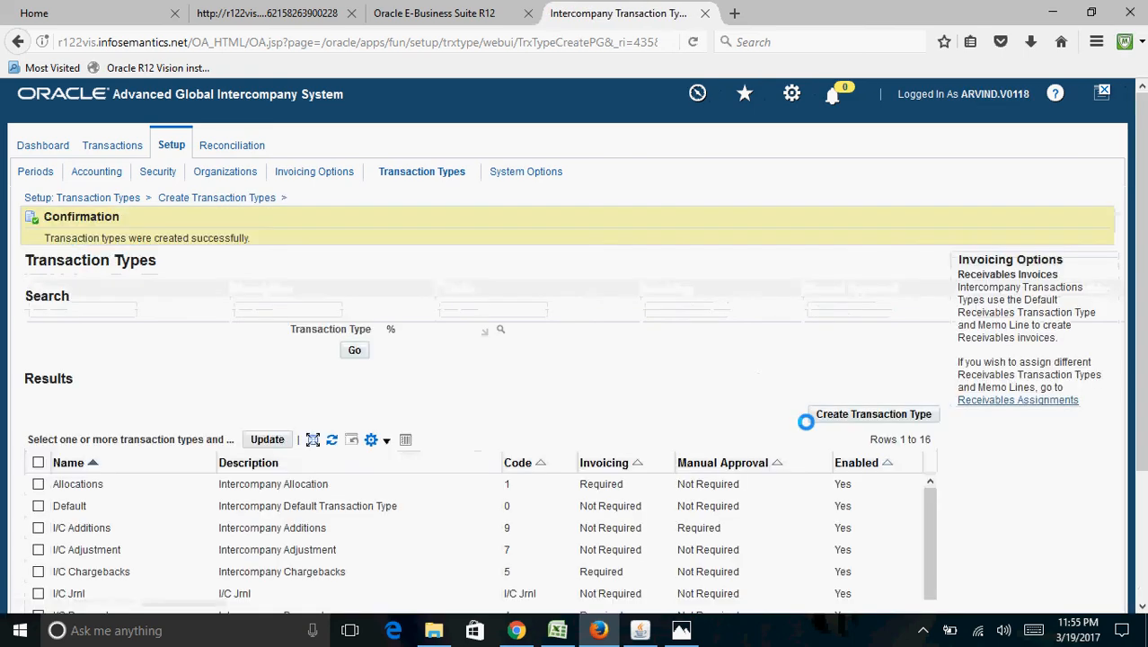
pyautogui.scroll(-2, 1143, 279)
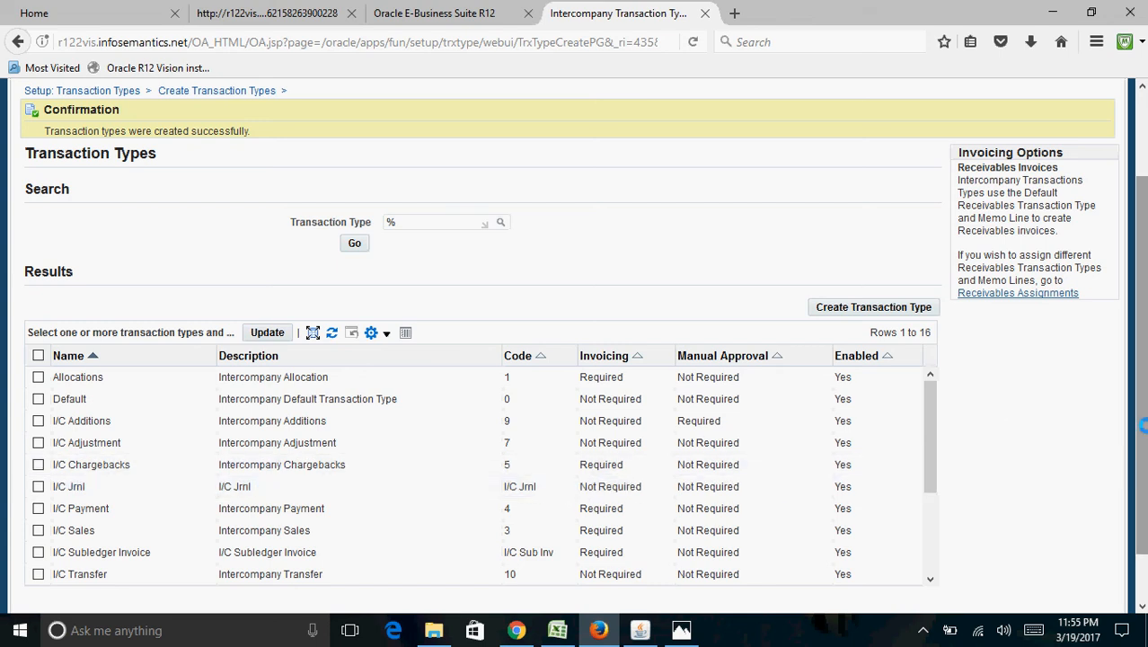
pyautogui.scroll(2, 1142, 426)
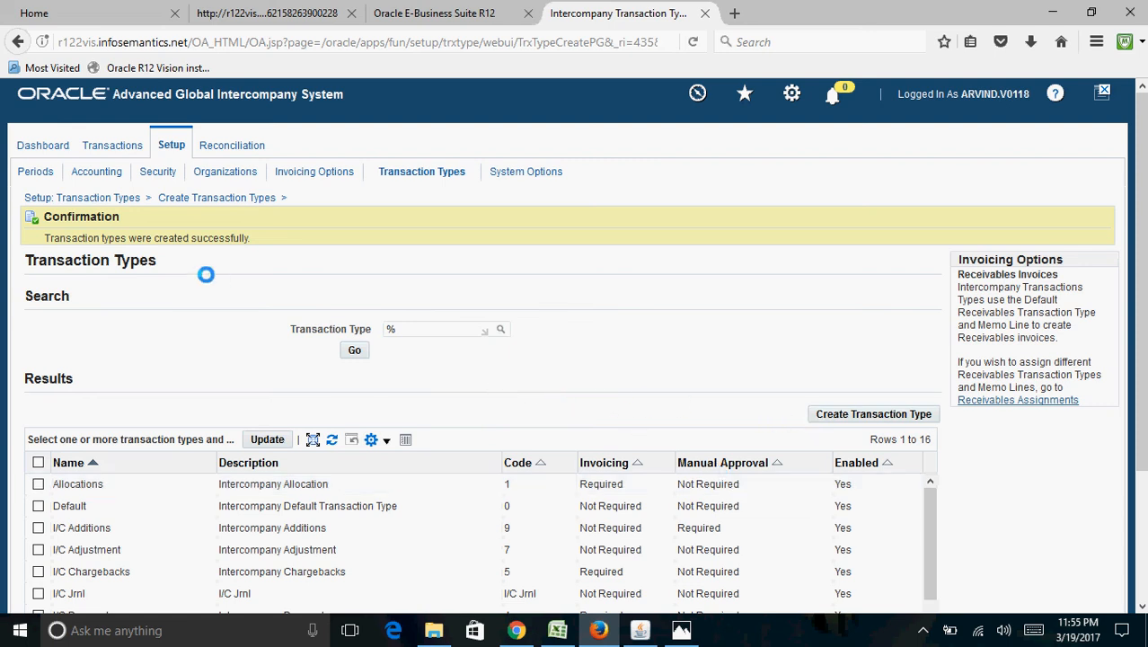
# Step: Start a new outbound batch, look up transaction types matching I/C% for it, and close the list without selecting one
pyautogui.click(115, 146)
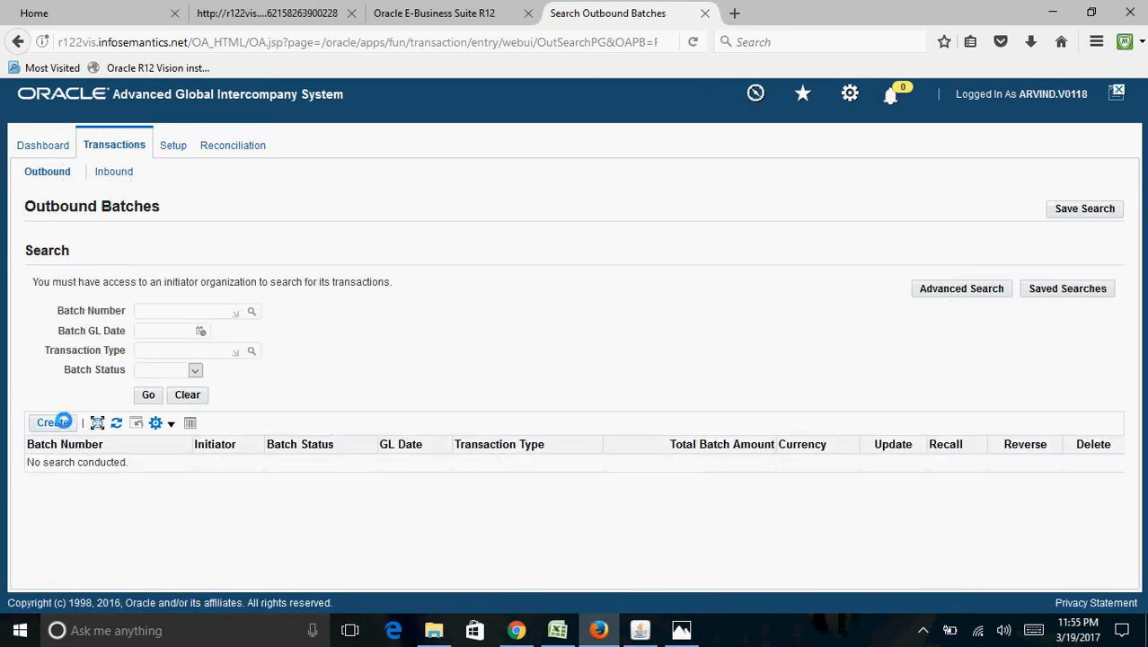
pyautogui.click(52, 422)
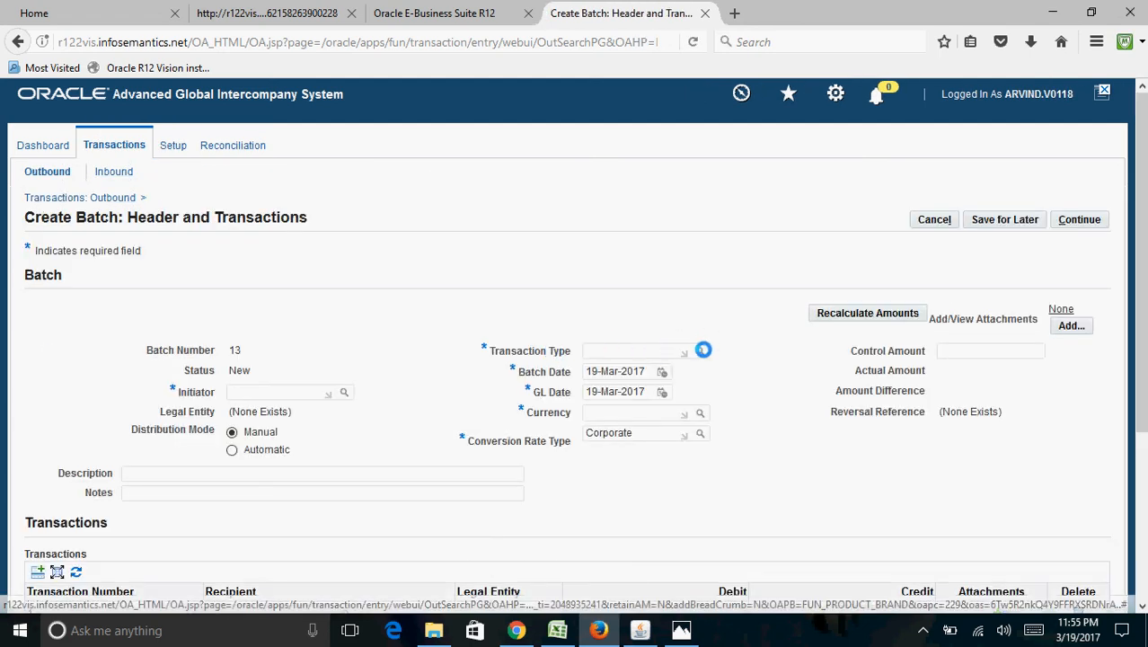
pyautogui.click(701, 351)
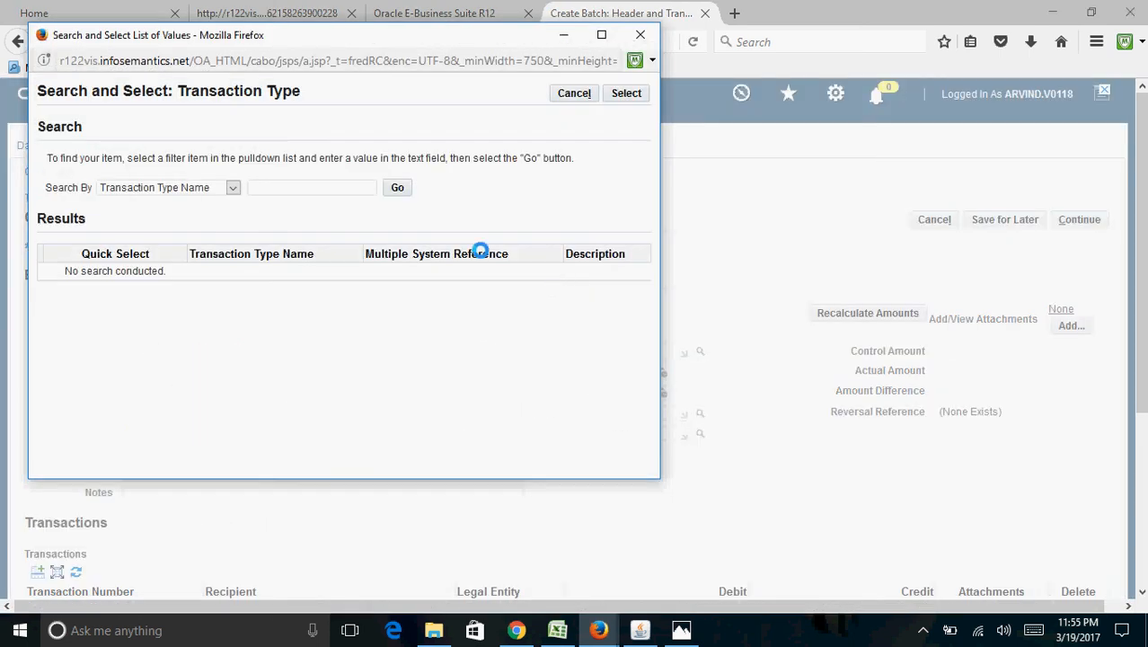
pyautogui.click(329, 189)
pyautogui.write('I/C%')
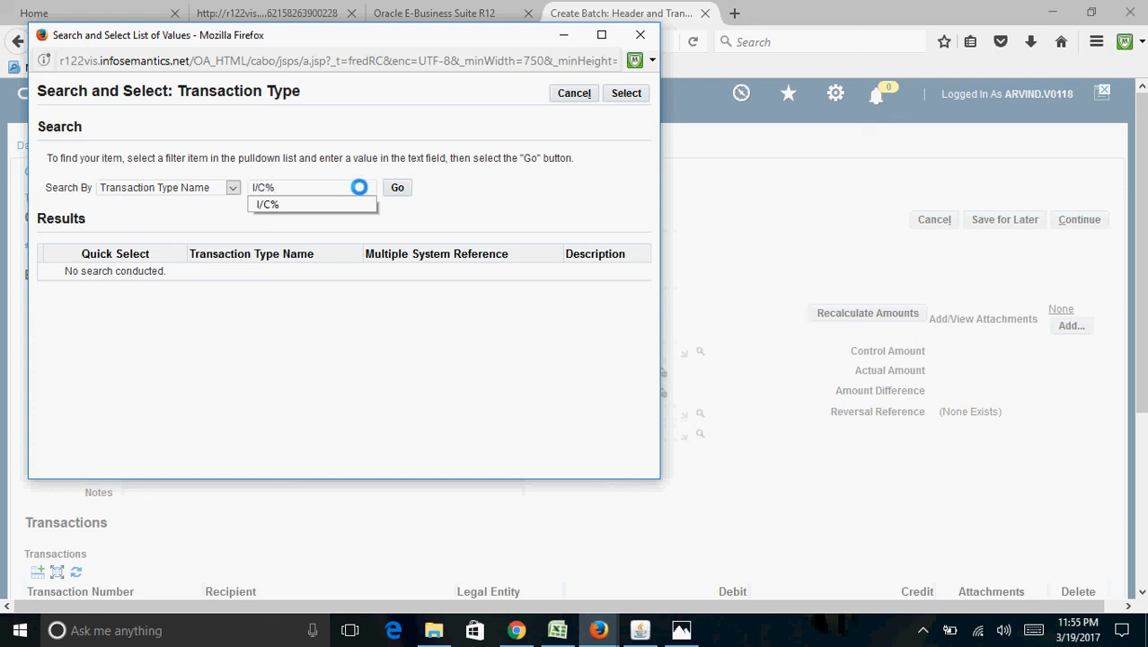
pyautogui.click(397, 187)
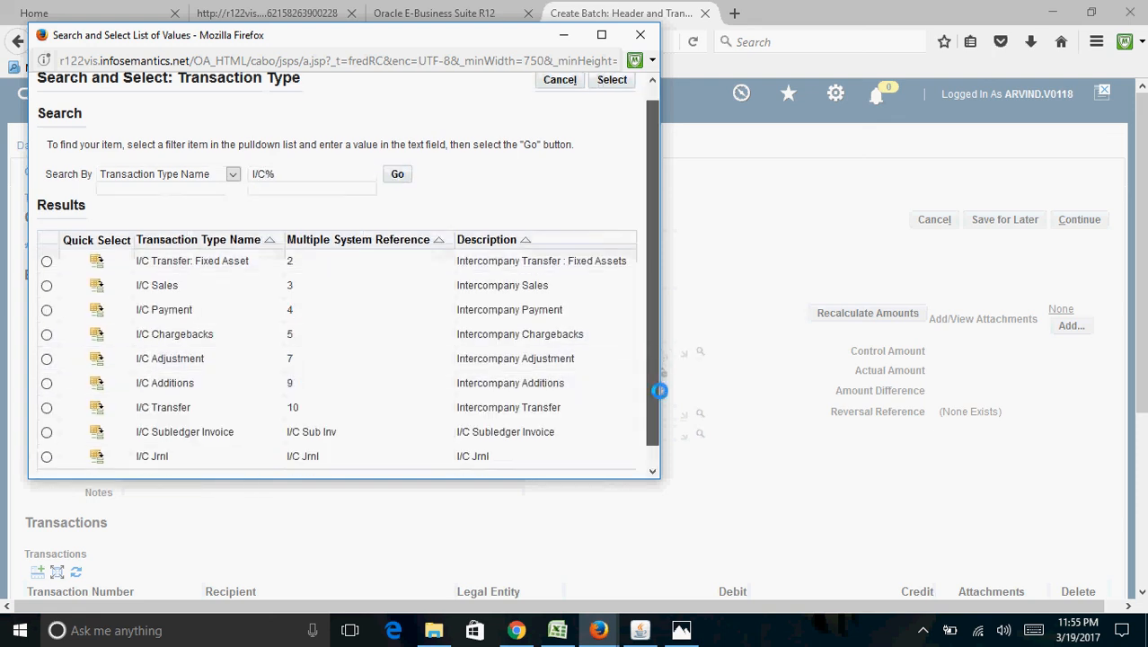
pyautogui.scroll(-2, 655, 388)
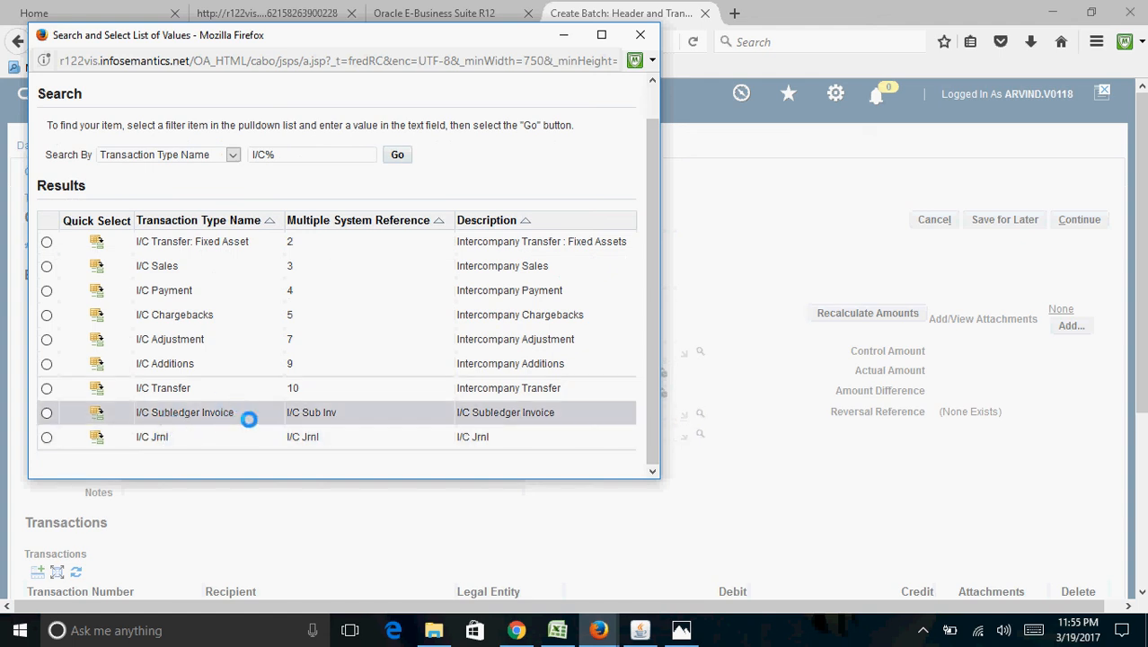
pyautogui.click(639, 35)
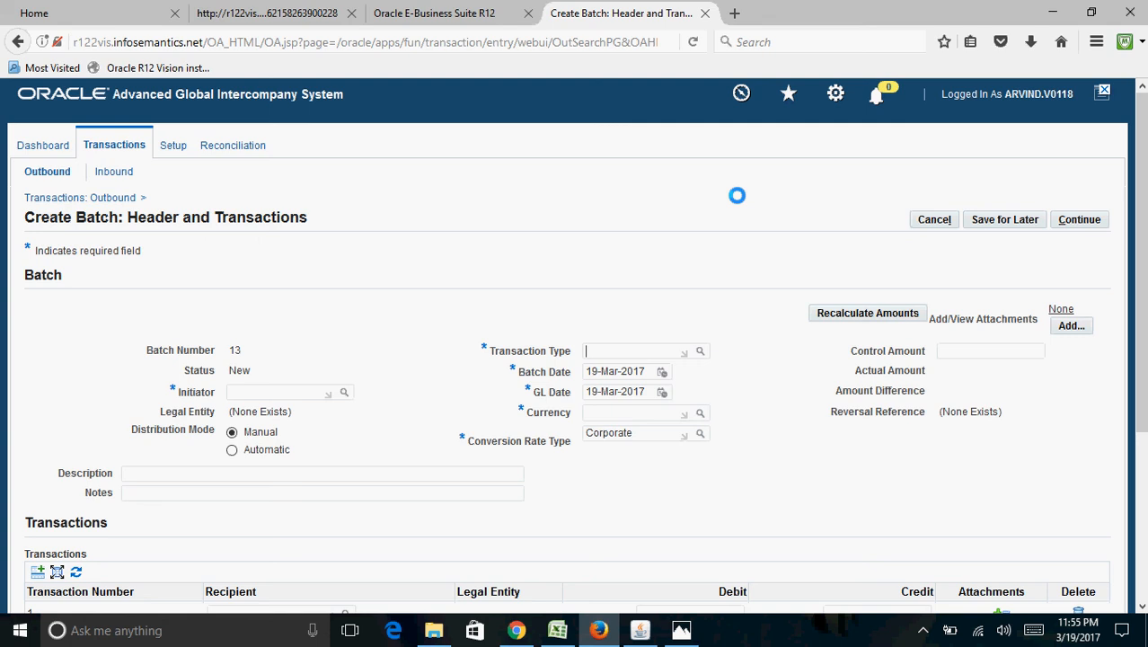